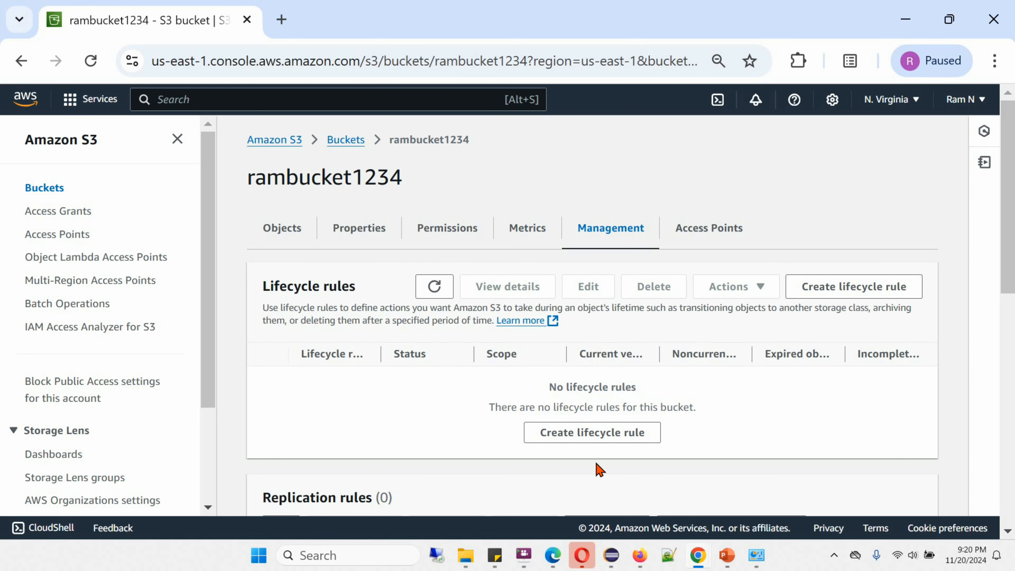
- Start a new lifecycle rule named movedata that applies to all objects in the bucket, and acknowledge that scope
{"action": "left_click", "coordinate": [625, 439]}
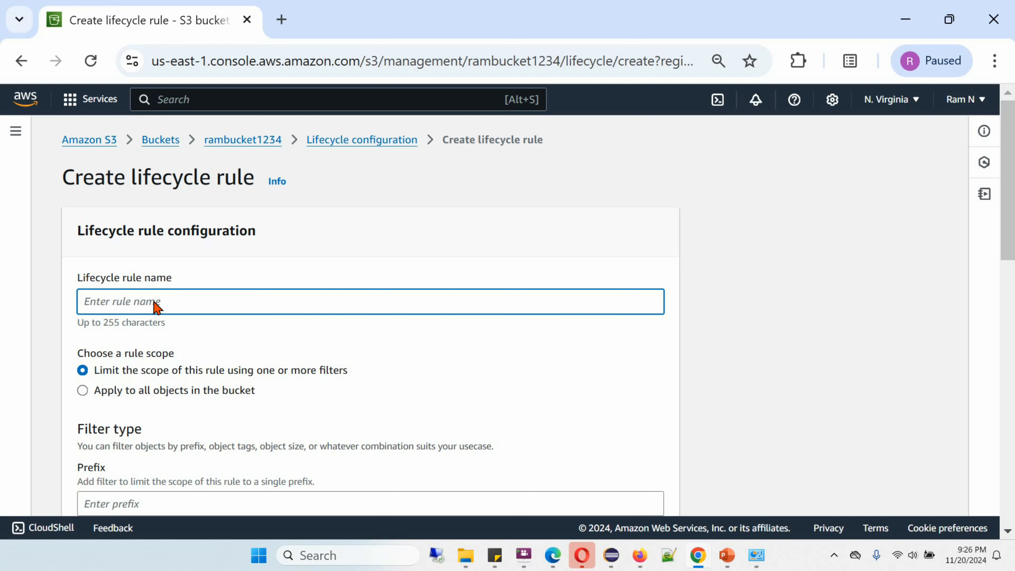
{"action": "type", "text": "movedata"}
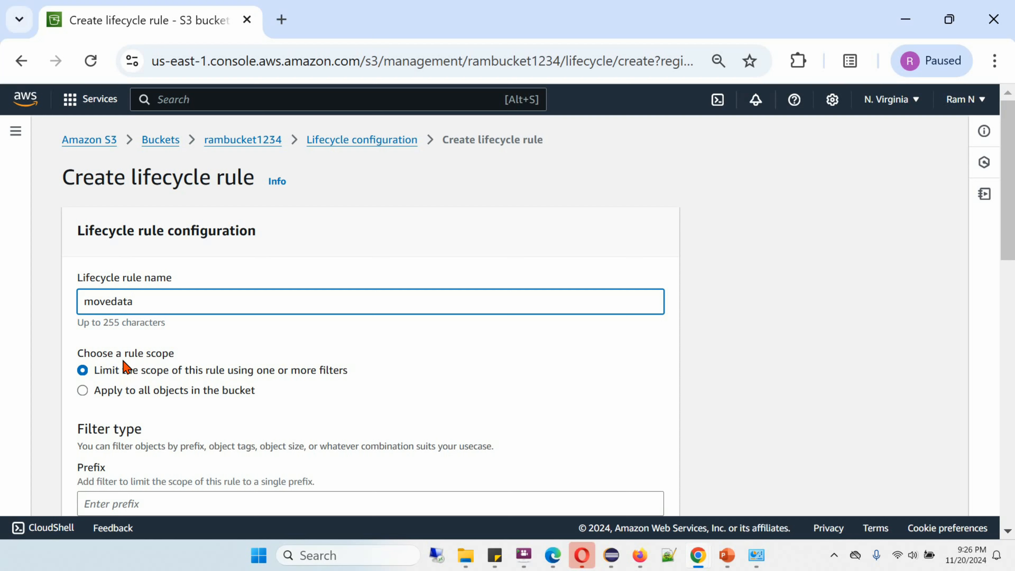
{"action": "left_click", "coordinate": [84, 391]}
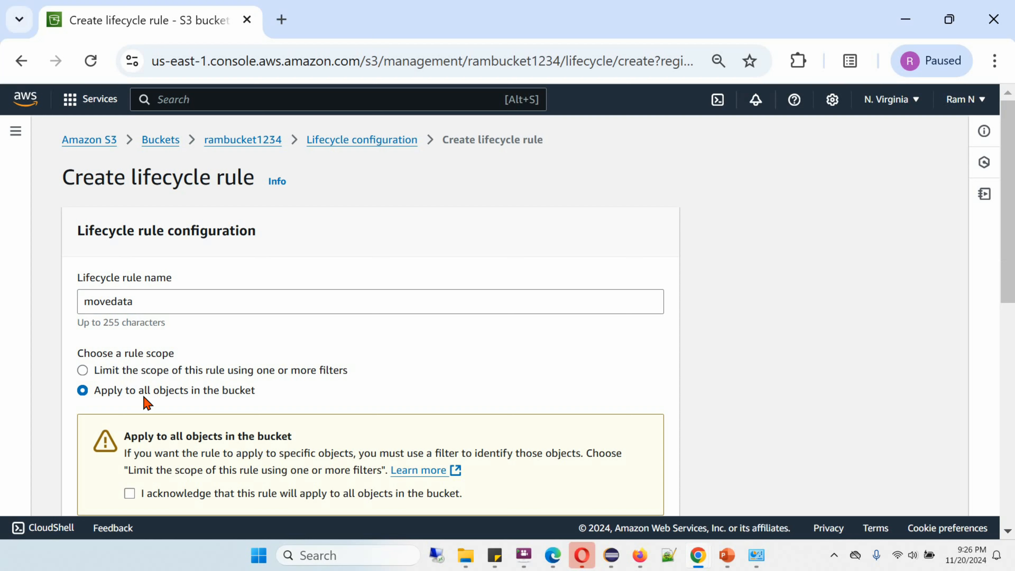
{"action": "left_click", "coordinate": [82, 371]}
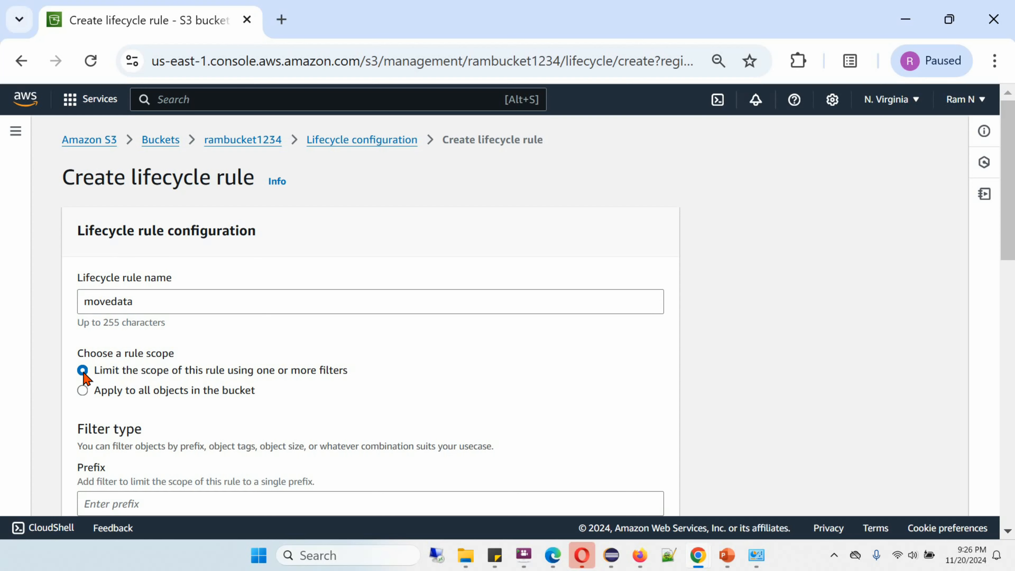
{"action": "left_click_drag", "start_coordinate": [1007, 222], "coordinate": [1011, 296]}
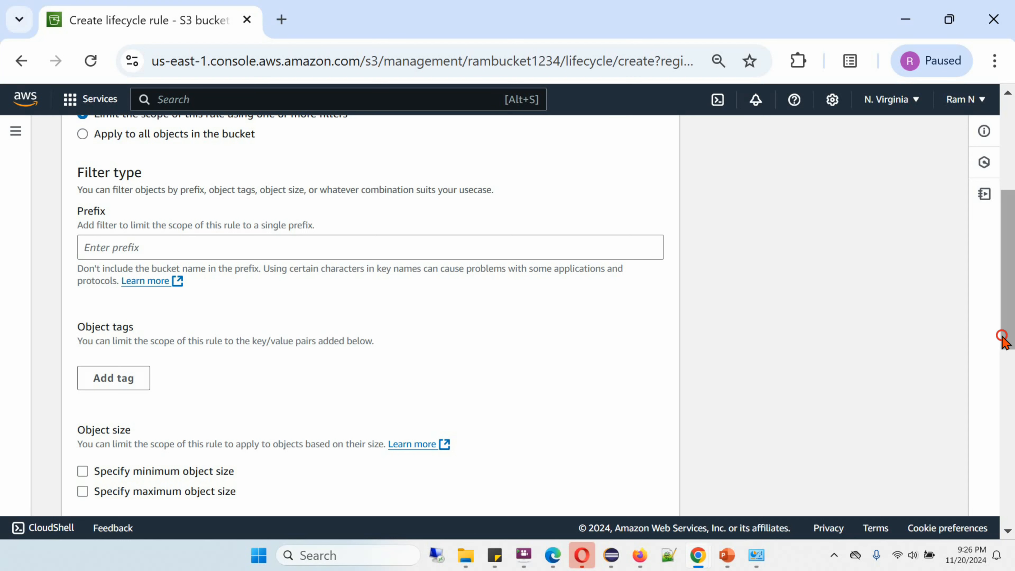
{"action": "left_click_drag", "start_coordinate": [1005, 338], "coordinate": [994, 295]}
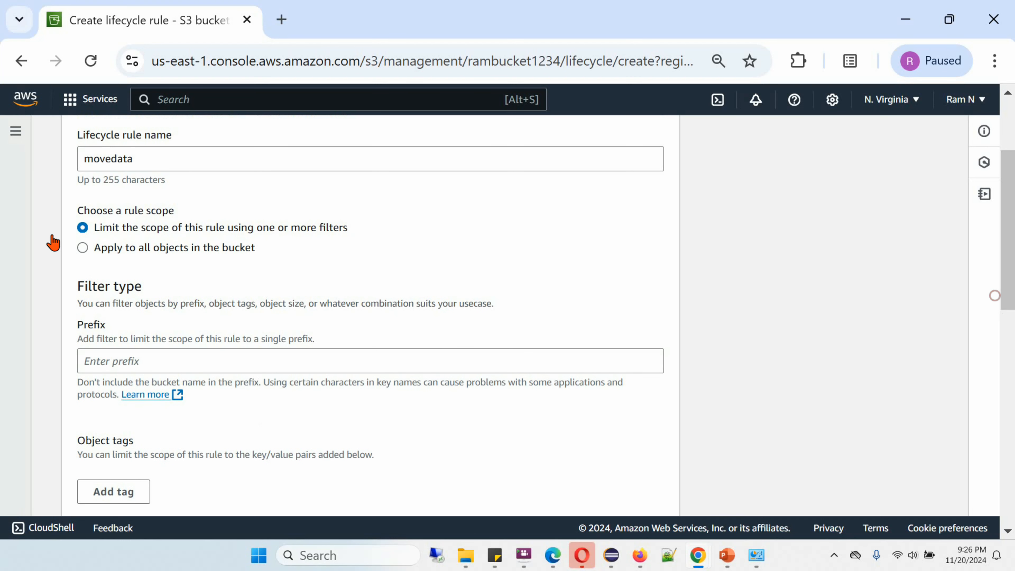
{"action": "left_click", "coordinate": [81, 250]}
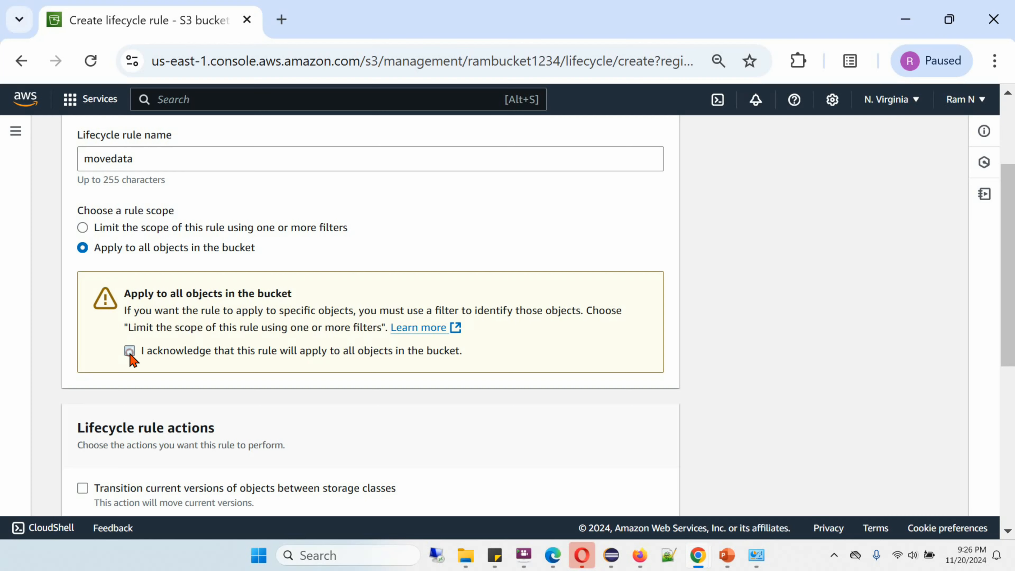
{"action": "left_click", "coordinate": [130, 353]}
- Enable transitioning current versions of objects between storage classes and acknowledge the transition cost per request
{"action": "scroll", "coordinate": [1001, 343], "scroll_direction": "down", "scroll_amount": 7}
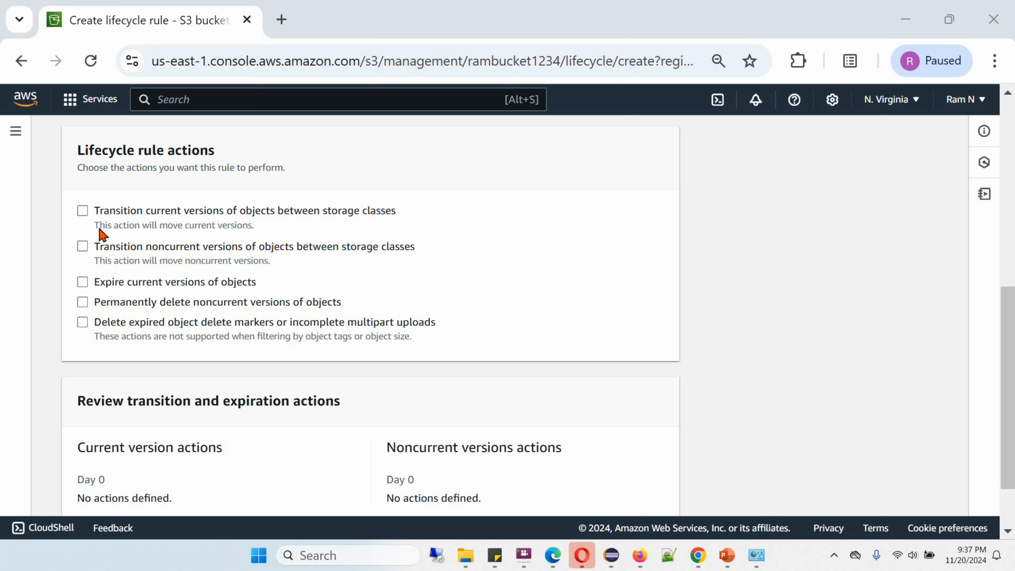
{"action": "left_click", "coordinate": [85, 213]}
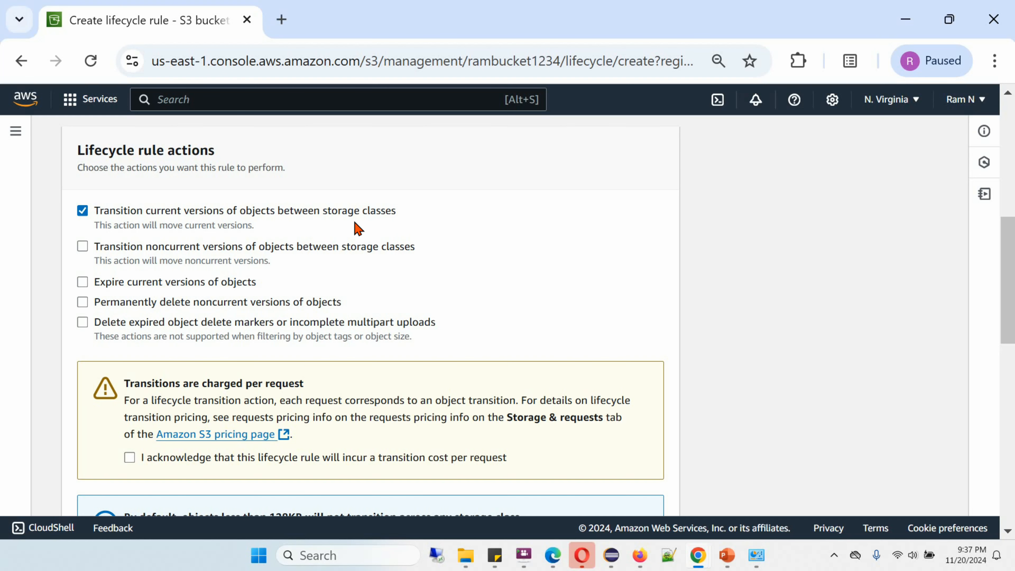
{"action": "left_click_drag", "start_coordinate": [1011, 248], "coordinate": [1013, 303]}
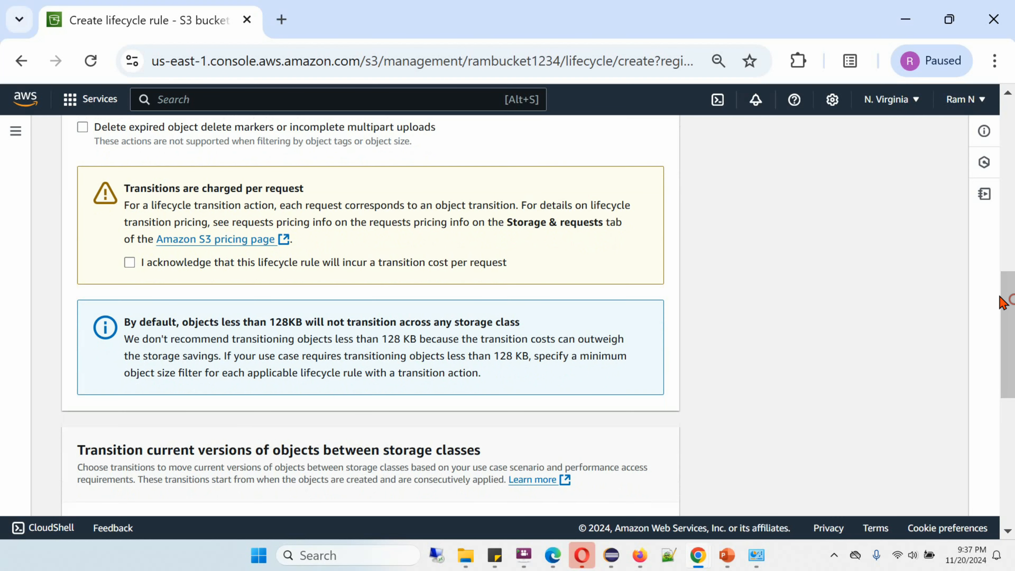
{"action": "left_click", "coordinate": [129, 264]}
- Set the Standard-IA transition of current versions to 30 days after object creation
{"action": "left_click_drag", "start_coordinate": [1010, 324], "coordinate": [1014, 387]}
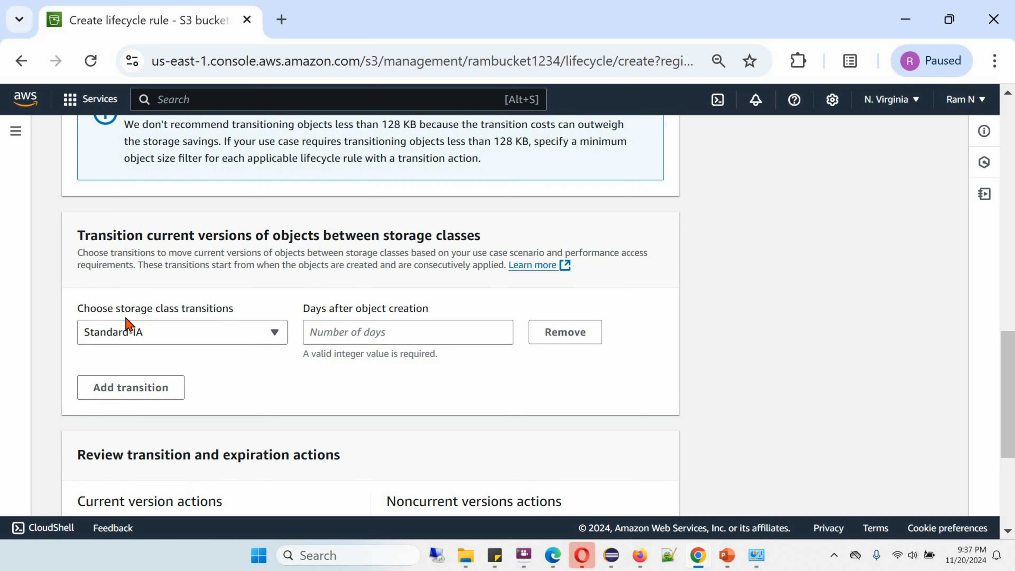
{"action": "left_click", "coordinate": [340, 336]}
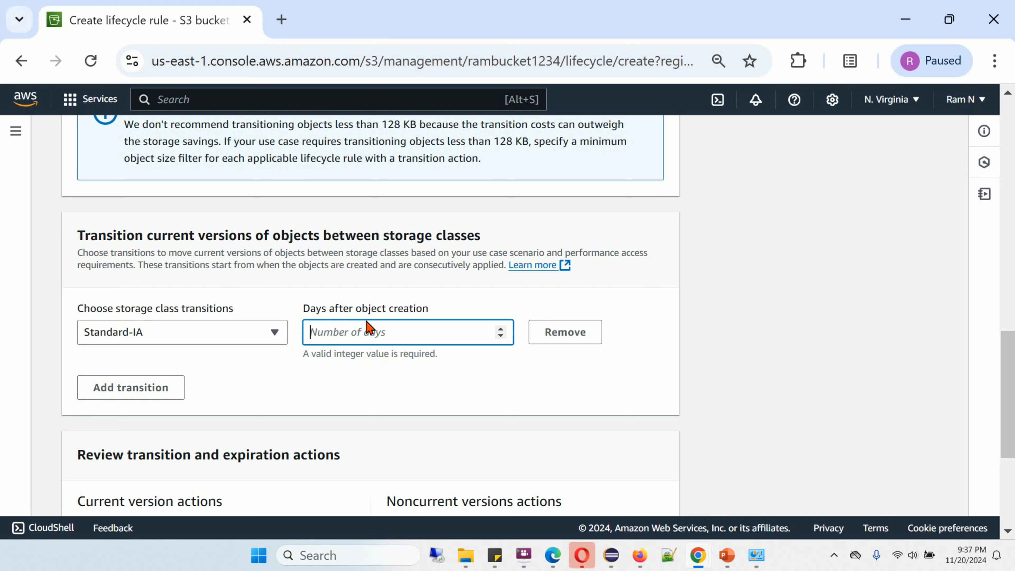
{"action": "type", "text": "30"}
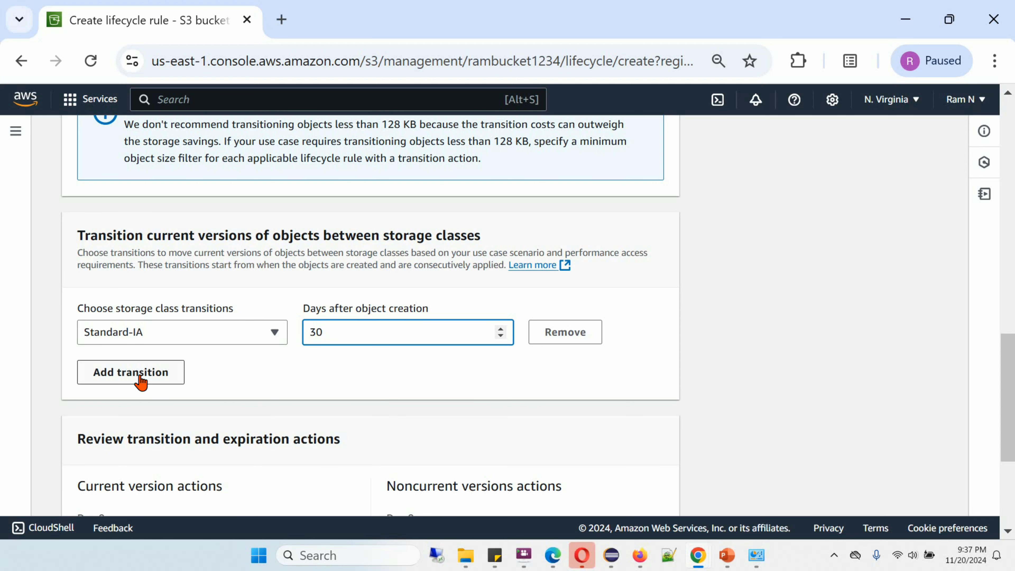
- Add a second transition to Glacier Instant Retrieval at 90 days after object creation
{"action": "left_click", "coordinate": [141, 377]}
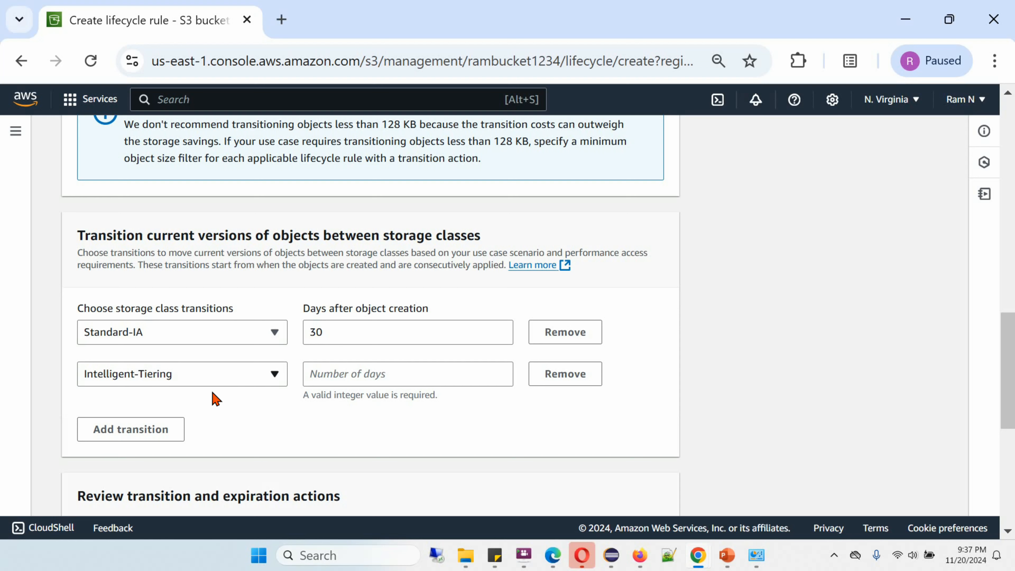
{"action": "left_click", "coordinate": [274, 374]}
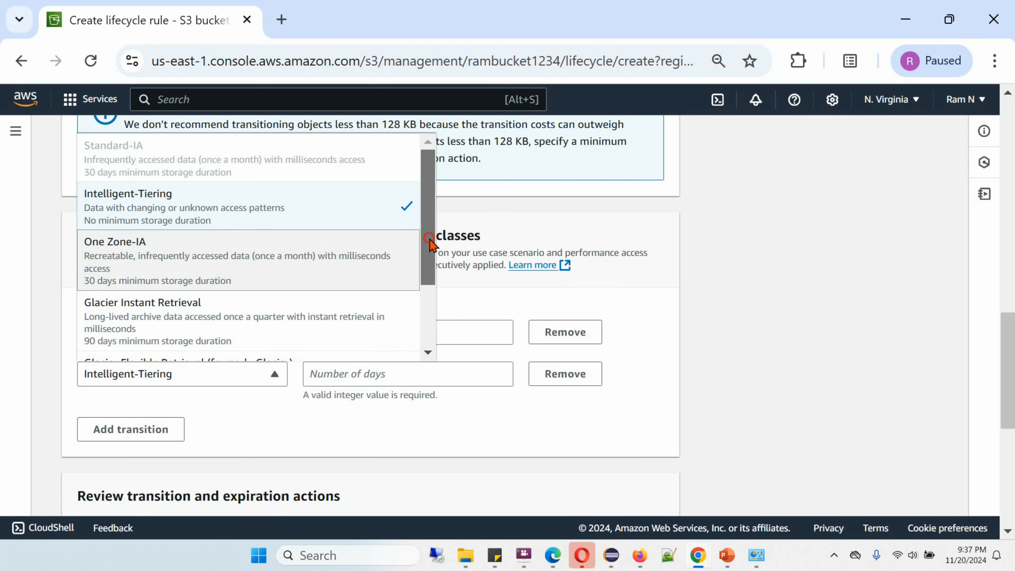
{"action": "left_click_drag", "start_coordinate": [430, 244], "coordinate": [438, 308]}
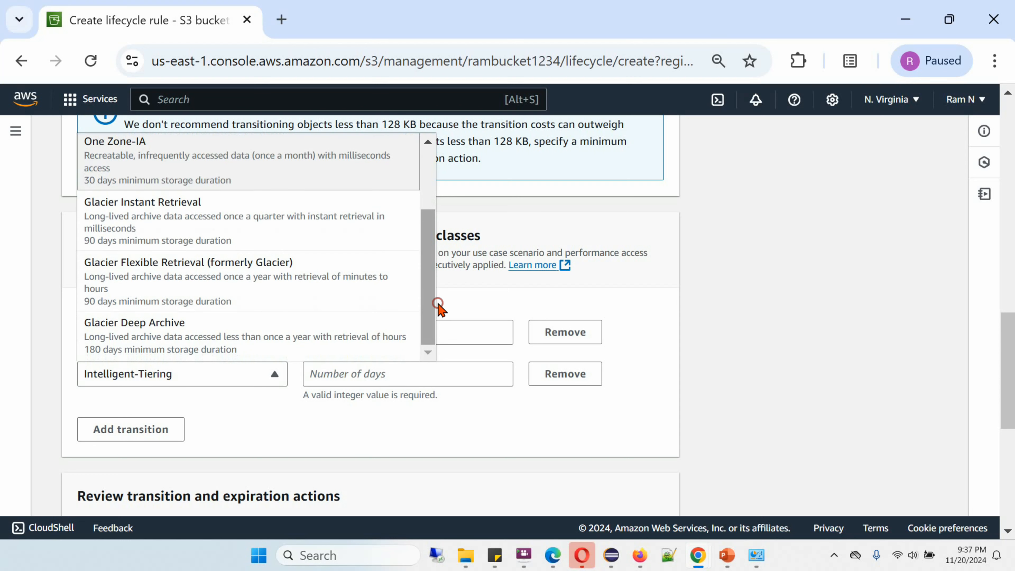
{"action": "left_click", "coordinate": [158, 234]}
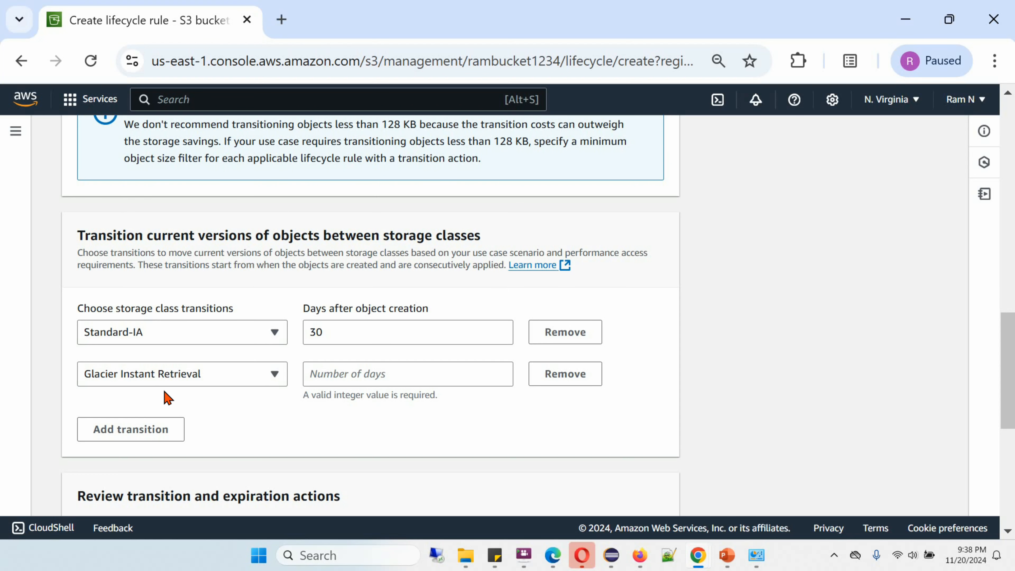
{"action": "left_click", "coordinate": [344, 382]}
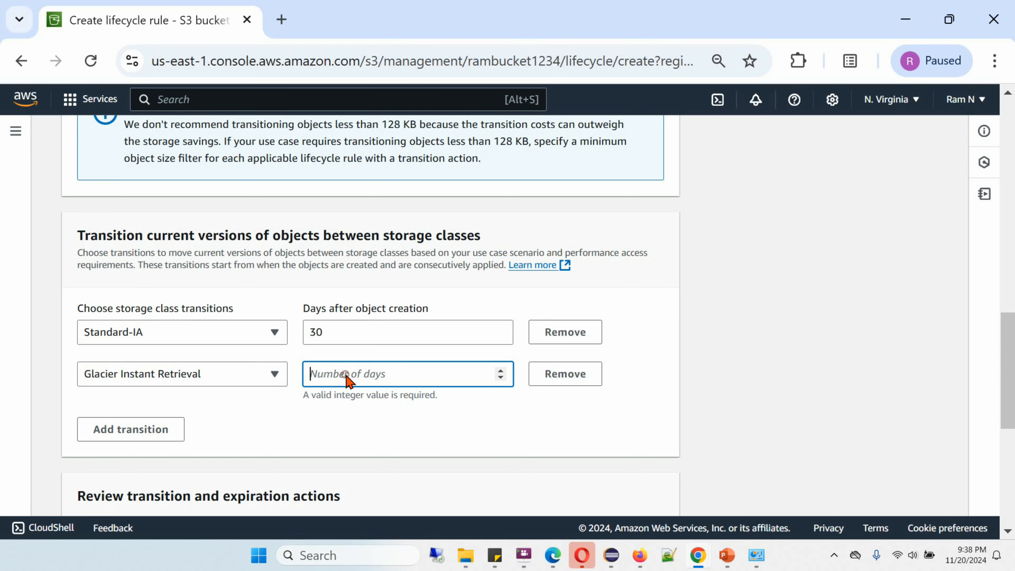
{"action": "type", "text": "90"}
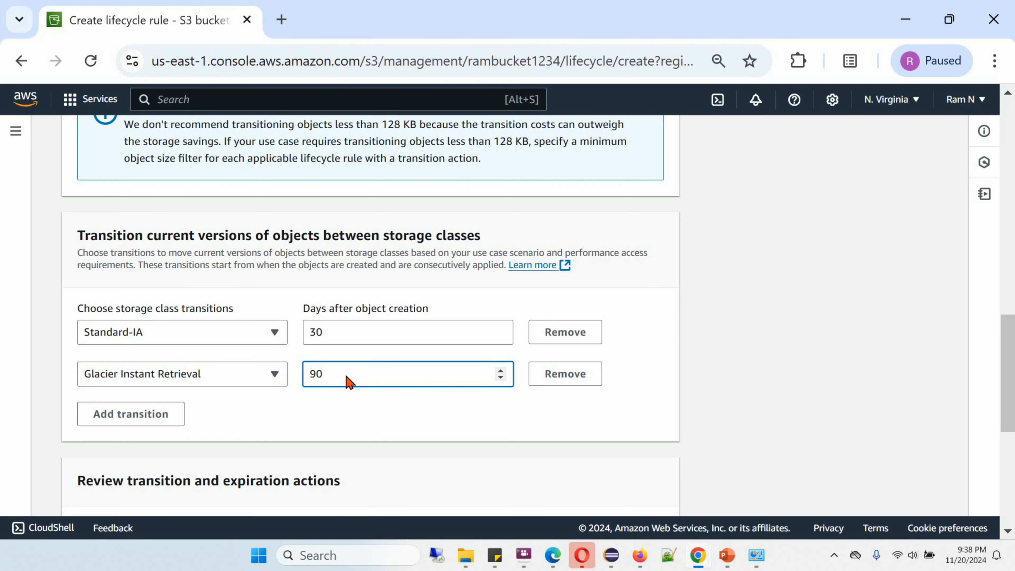
- Enable expiring current versions of objects and set the expiration to 200 days after object creation
{"action": "left_click_drag", "start_coordinate": [1004, 374], "coordinate": [1001, 272]}
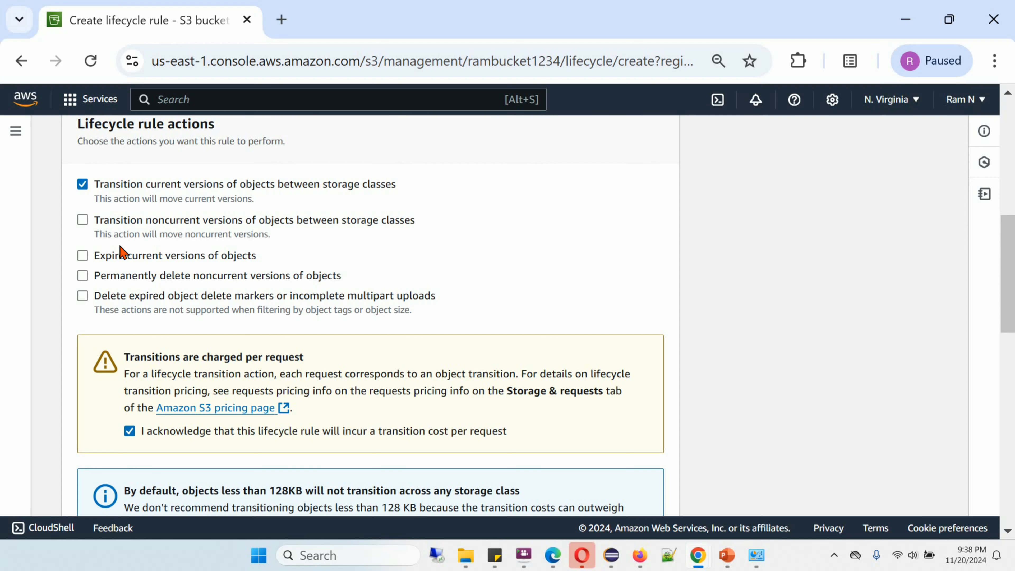
{"action": "left_click", "coordinate": [83, 257]}
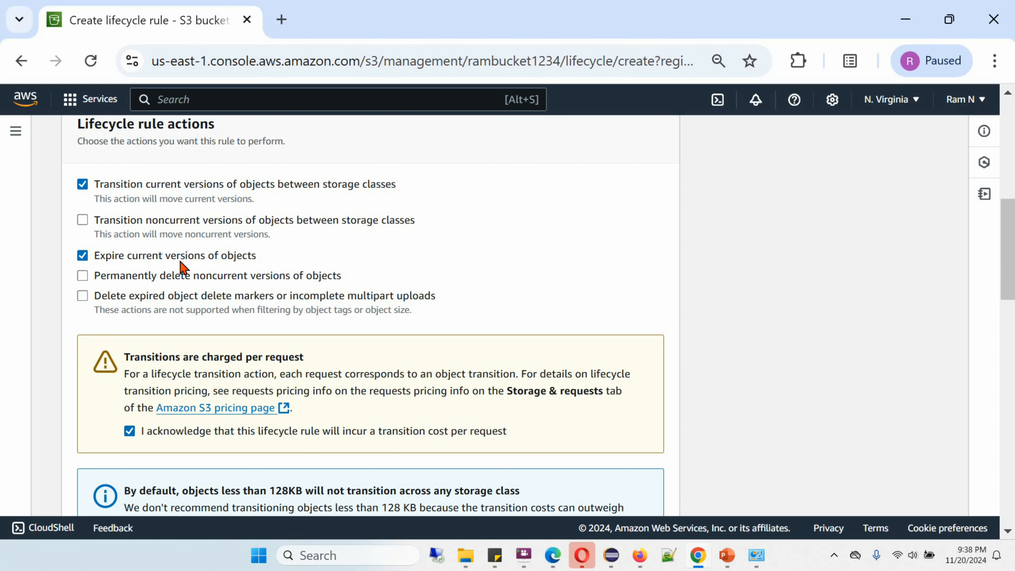
{"action": "left_click_drag", "start_coordinate": [1004, 267], "coordinate": [1004, 403]}
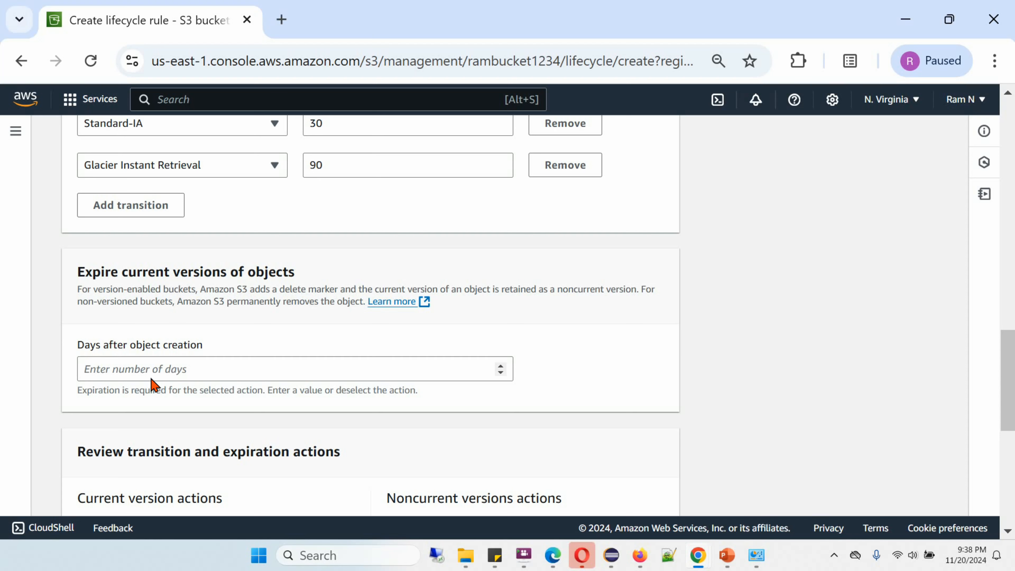
{"action": "left_click", "coordinate": [167, 370]}
{"action": "type", "text": "200"}
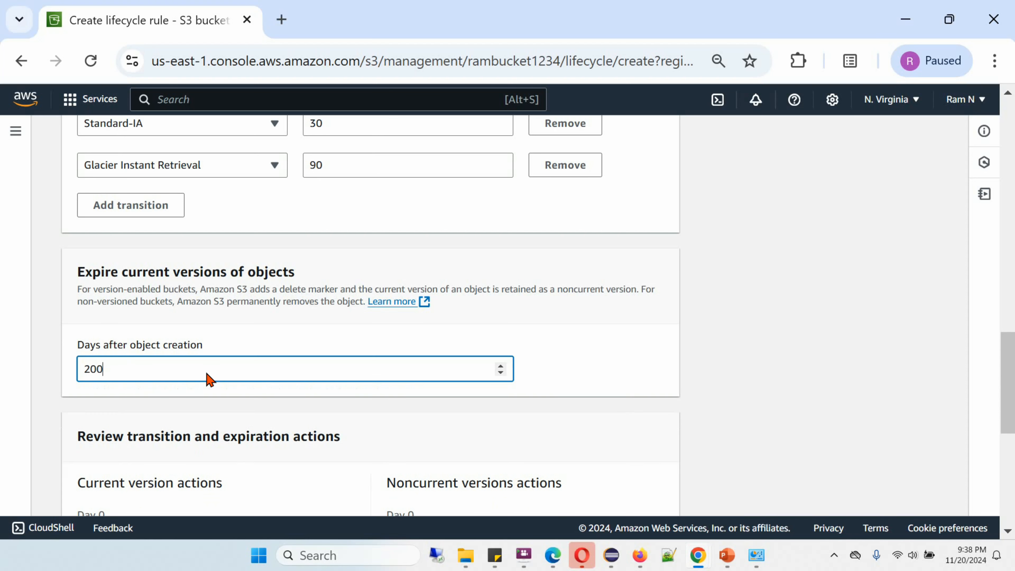
{"action": "left_click", "coordinate": [615, 378]}
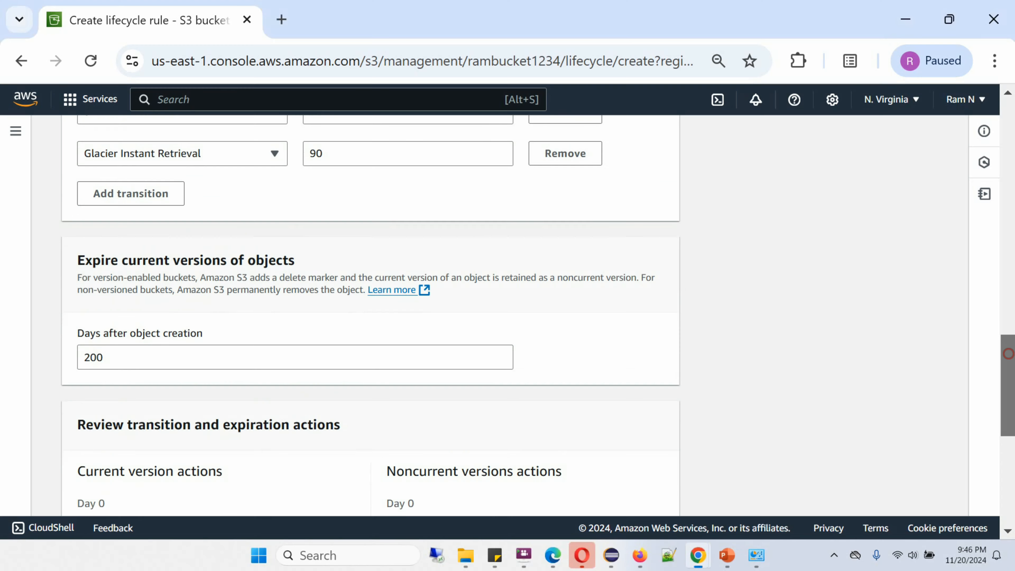
- Review the transition and expiration actions and create the lifecycle rule
{"action": "scroll", "coordinate": [370, 315], "scroll_direction": "down", "scroll_amount": 5}
{"action": "scroll", "coordinate": [370, 316], "scroll_direction": "down", "scroll_amount": 1}
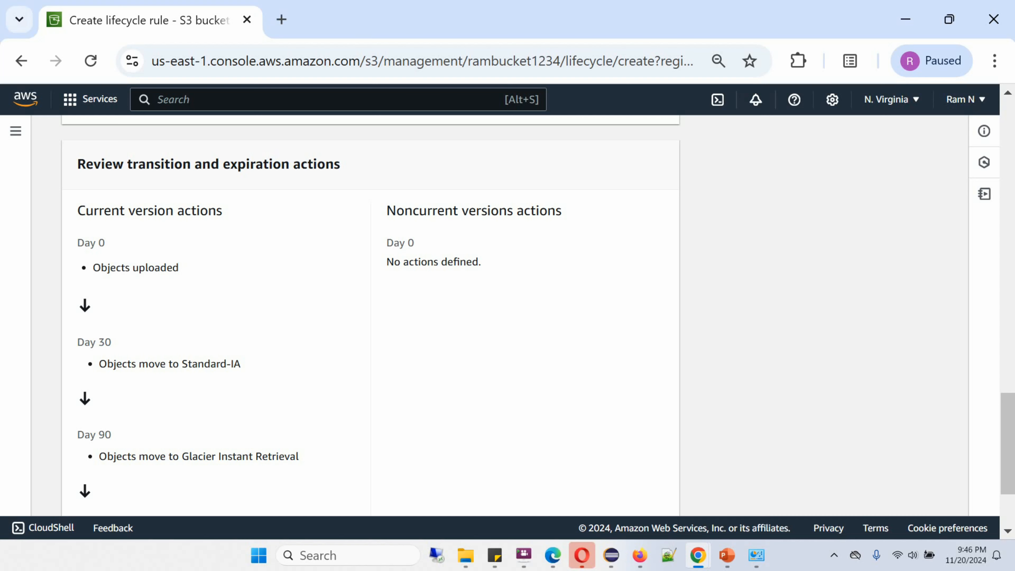
{"action": "scroll", "coordinate": [1007, 417], "scroll_direction": "down", "scroll_amount": 2}
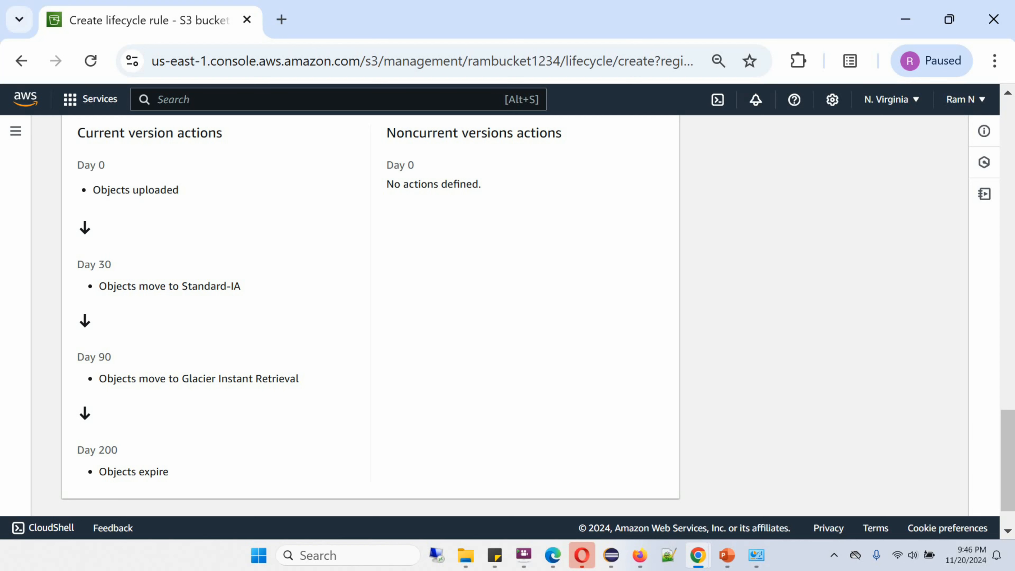
{"action": "scroll", "coordinate": [1007, 460], "scroll_direction": "down", "scroll_amount": 2}
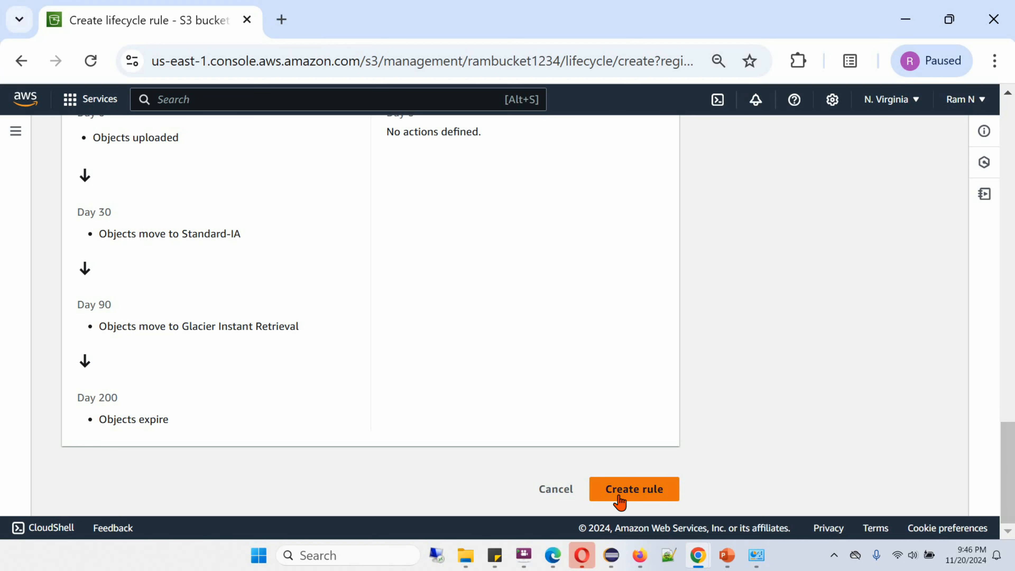
{"action": "left_click", "coordinate": [628, 495]}
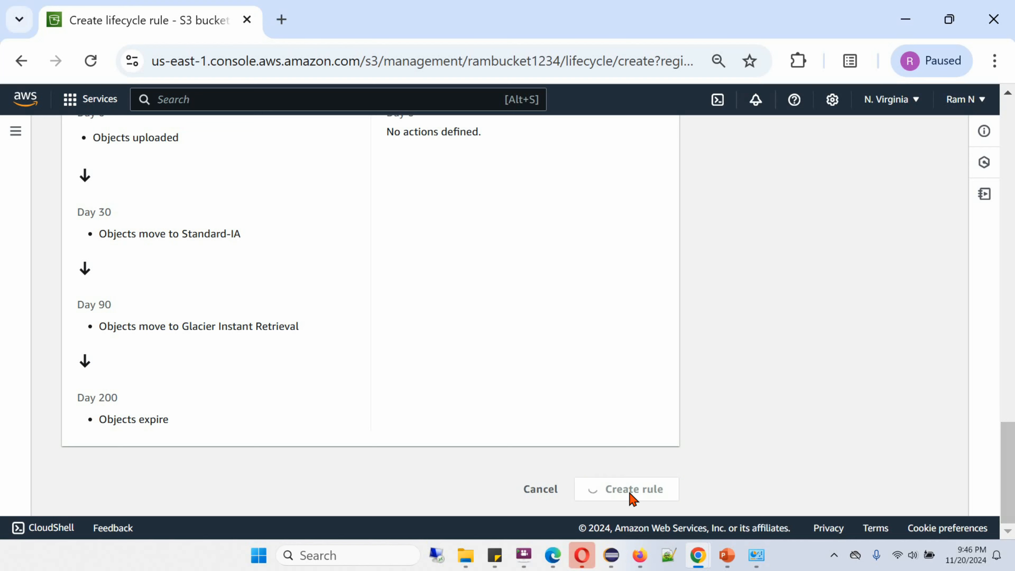